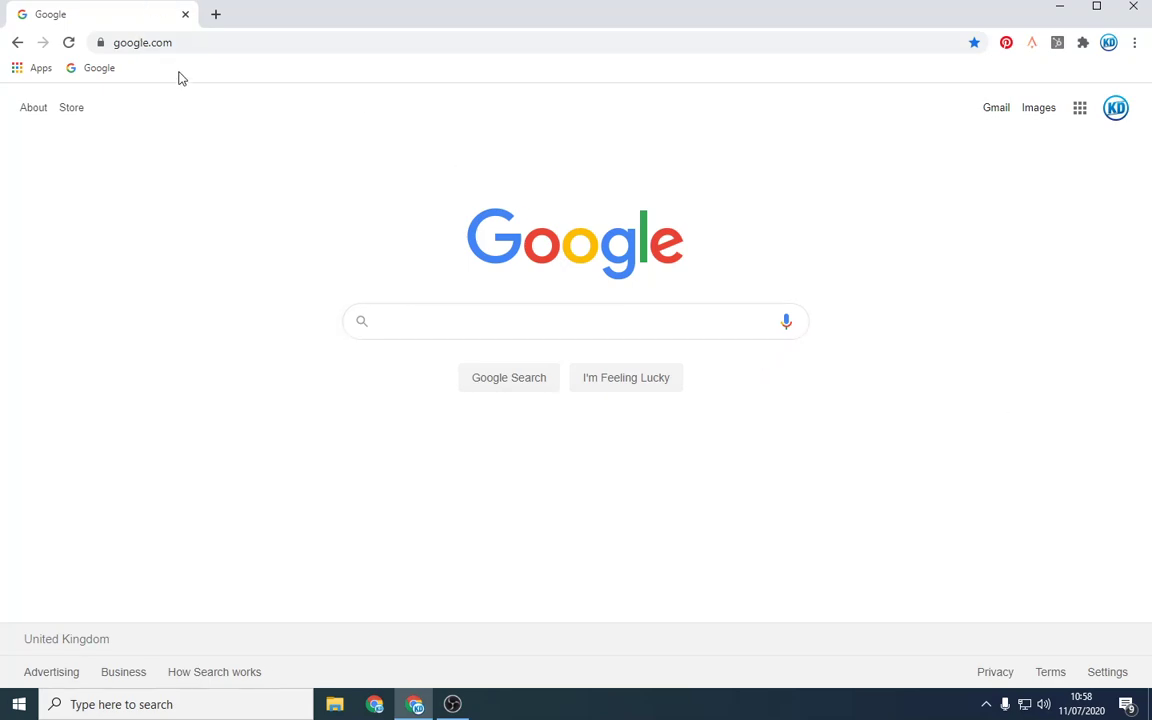
Step: Search for 'g suite' and open the official G Suite site at gsuite.google.co.uk
{"action": "left_click", "coordinate": [167, 42]}
{"action": "type", "text": "g "}
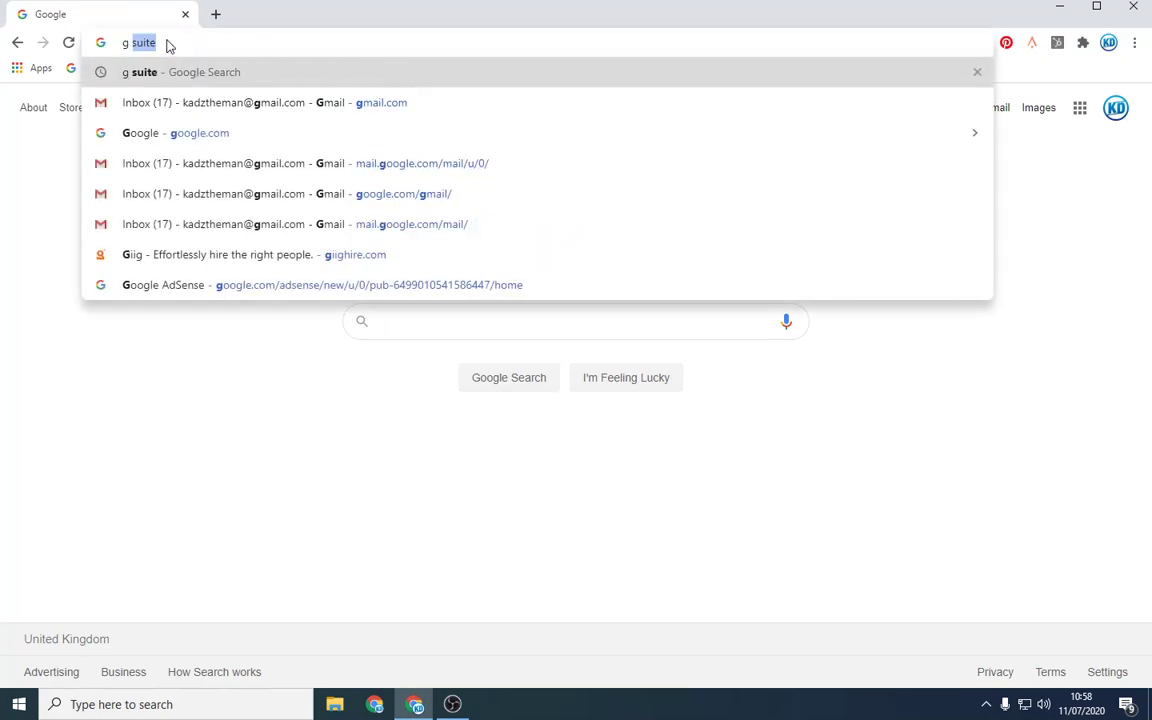
{"action": "type", "text": "suite"}
{"action": "key", "text": "Return"}
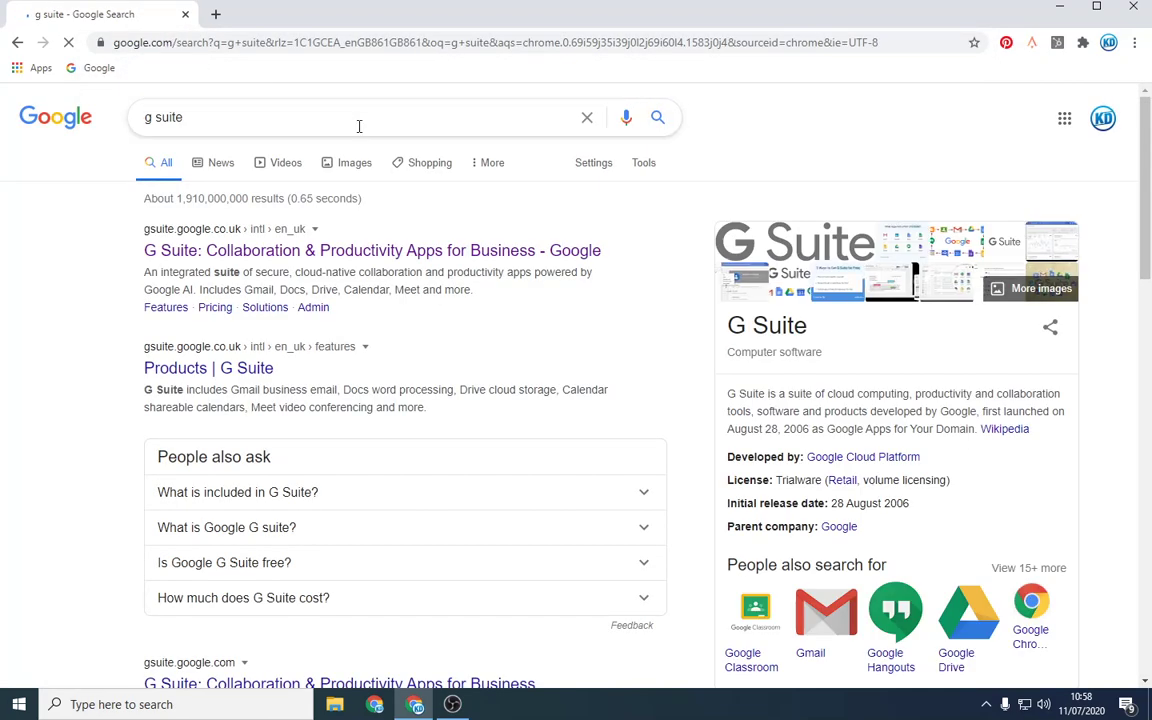
{"action": "left_click", "coordinate": [408, 253]}
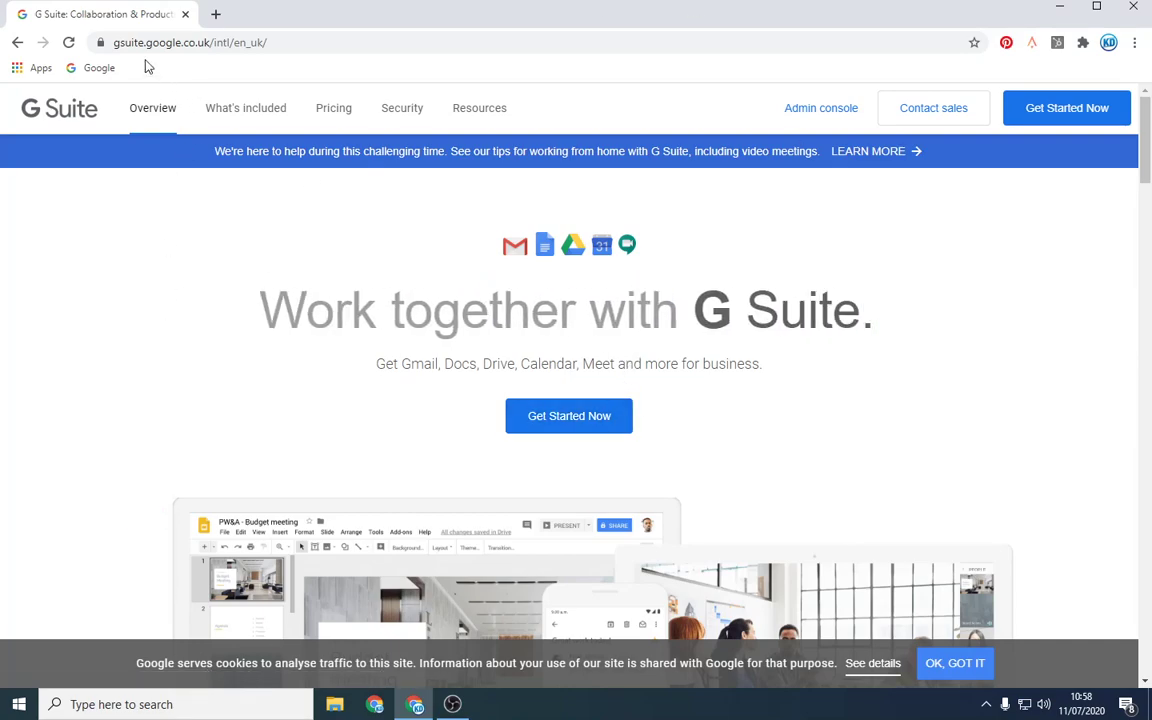
Step: Begin the G Suite sign-up and enter Nanozo as the business name
{"action": "mouse_move", "coordinate": [101, 43]}
{"action": "left_mouse_down"}
{"action": "mouse_move", "coordinate": [134, 57]}
{"action": "mouse_move", "coordinate": [108, 50]}
{"action": "left_mouse_up"}
{"action": "left_click", "coordinate": [557, 424]}
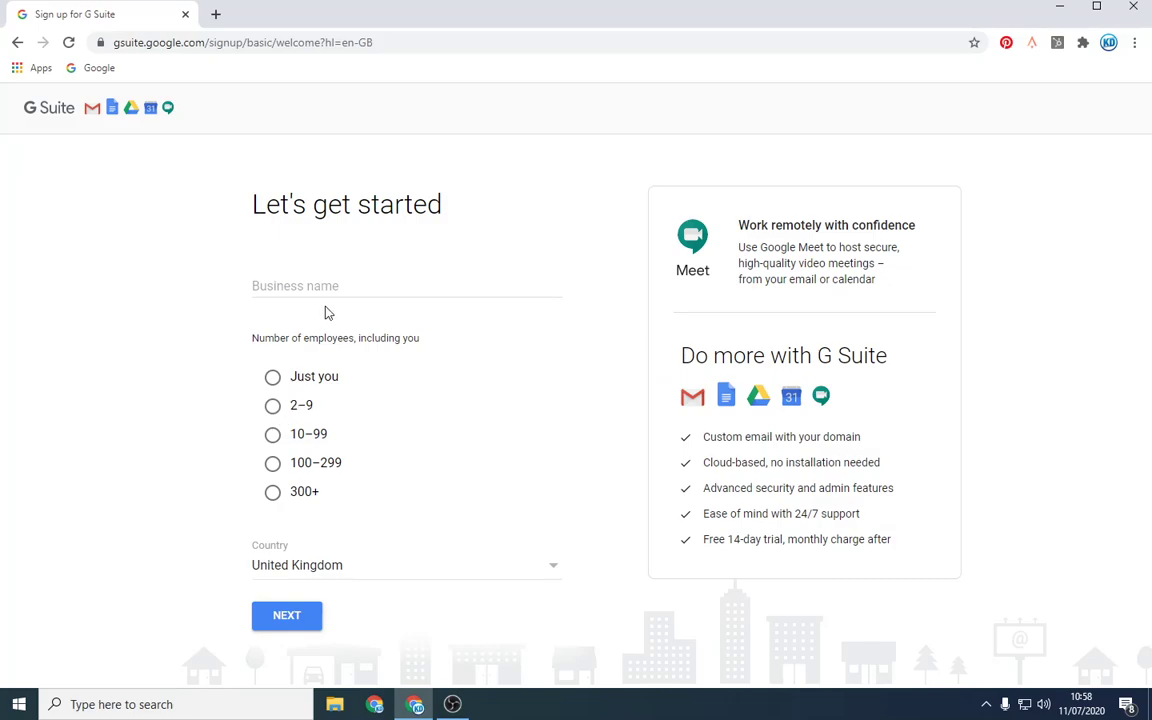
{"action": "left_click", "coordinate": [323, 283]}
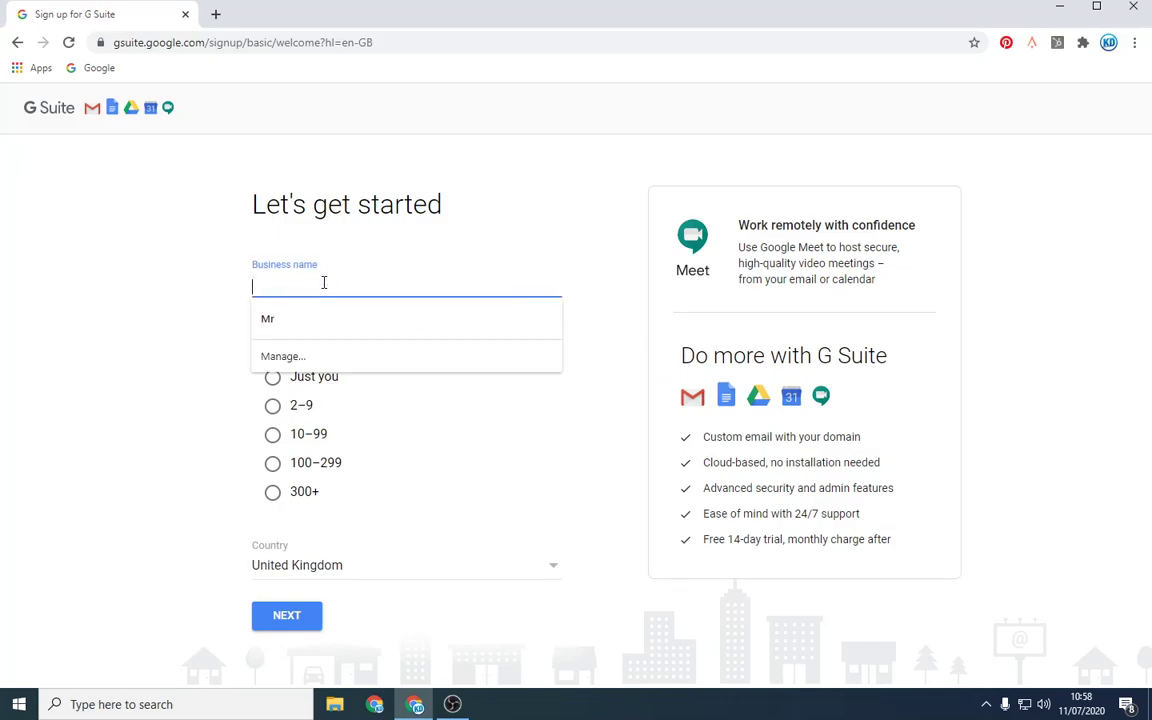
{"action": "type", "text": "Nanzo"}
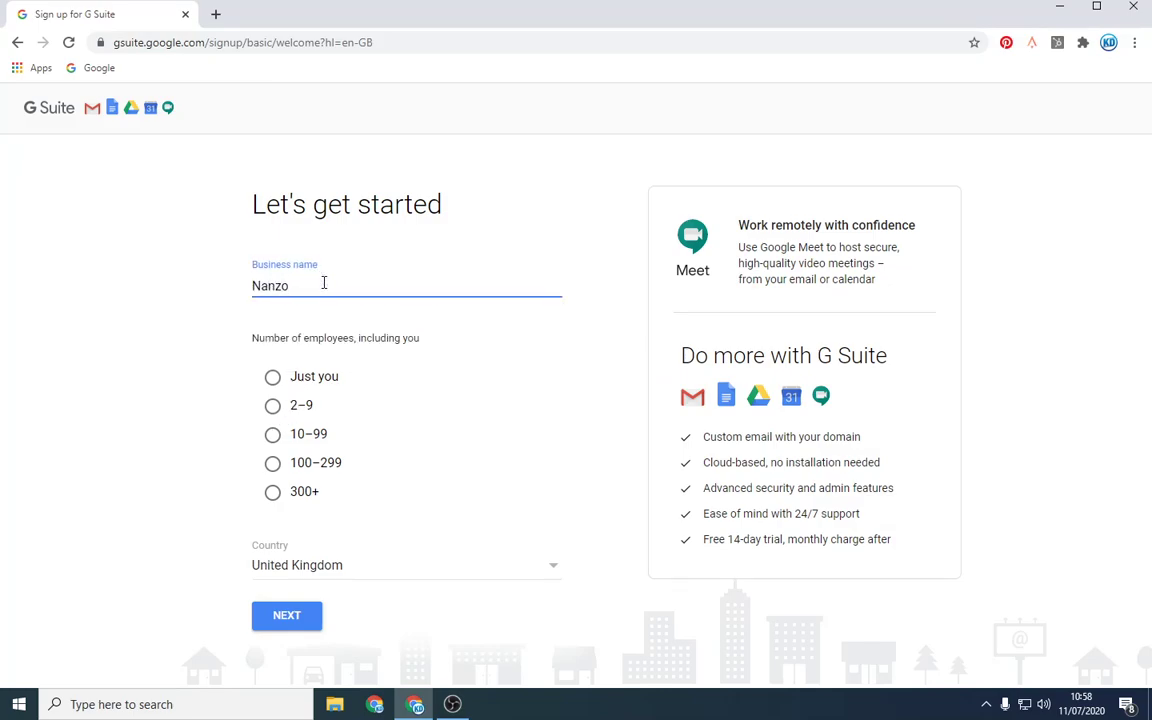
{"action": "key", "text": "BackSpace"}
{"action": "key", "text": "BackSpace"}
{"action": "type", "text": "ozo"}
Step: Set the employee count to 'Just you' and continue to the contact info step
{"action": "left_click", "coordinate": [307, 409]}
{"action": "left_click", "coordinate": [307, 409]}
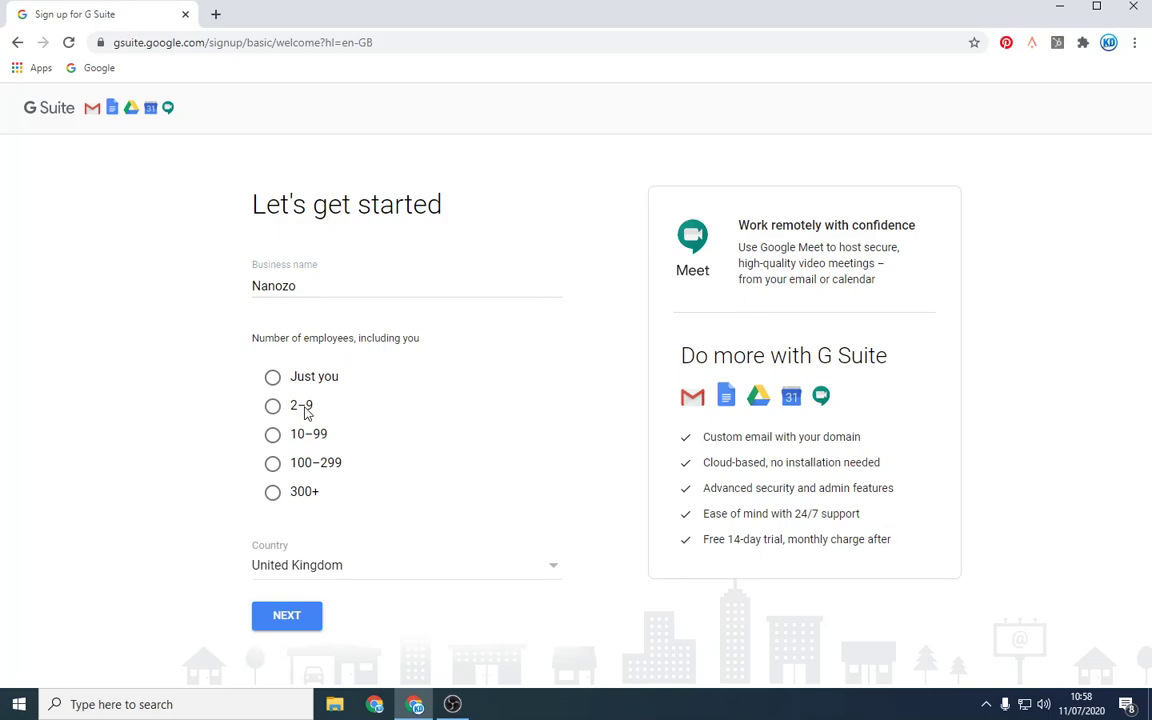
{"action": "left_click", "coordinate": [273, 378]}
{"action": "left_click", "coordinate": [305, 616]}
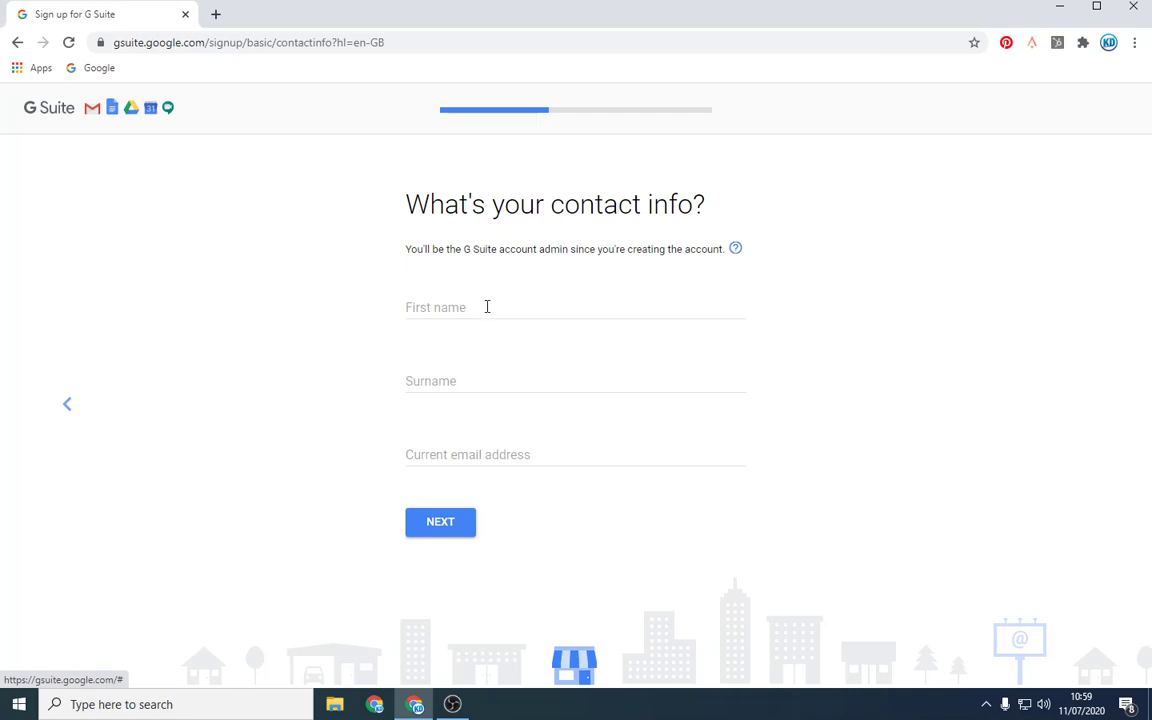
Step: Enter the admin's first name and surname, fill the current email from the saved suggestion, and submit
{"action": "left_click", "coordinate": [487, 307]}
{"action": "key", "text": "Tab"}
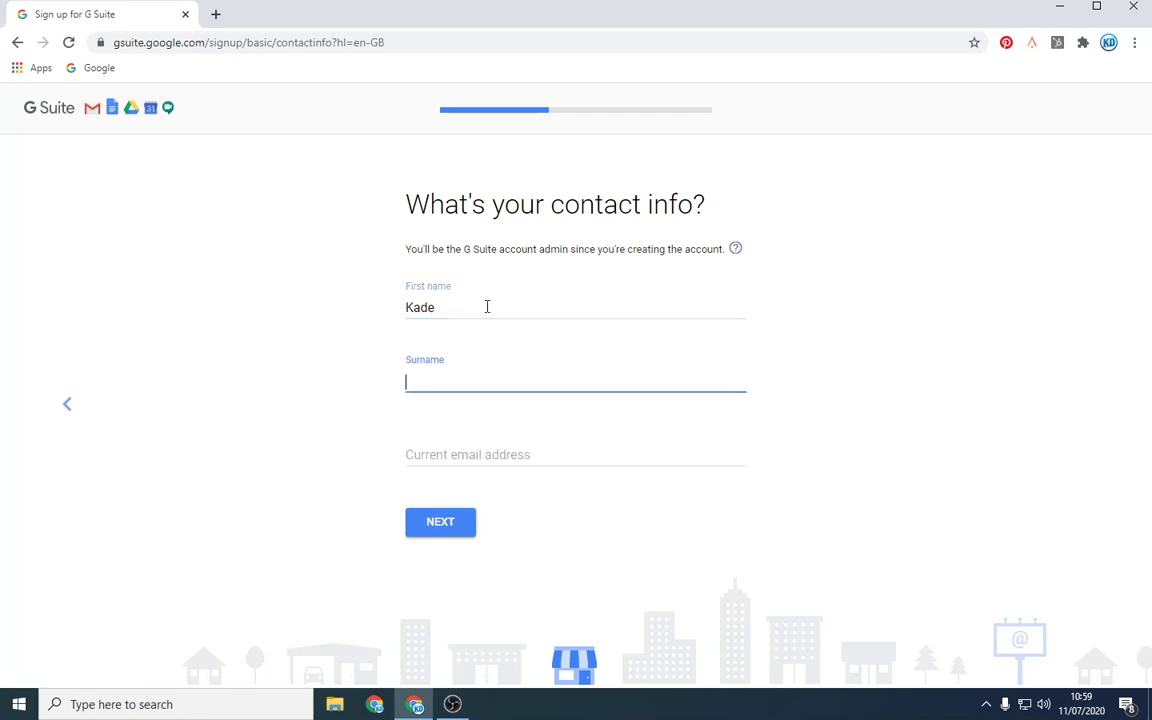
{"action": "left_click", "coordinate": [487, 307]}
{"action": "type", "text": "r"}
{"action": "key", "text": "Tab"}
{"action": "key", "text": "Tab"}
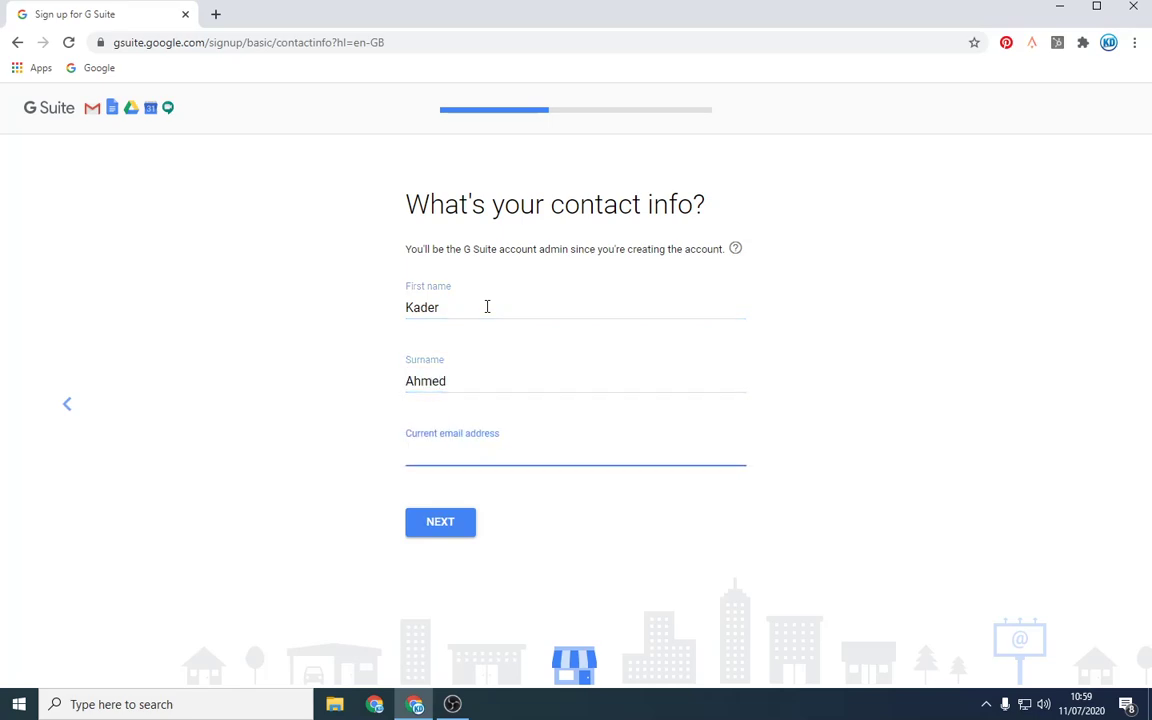
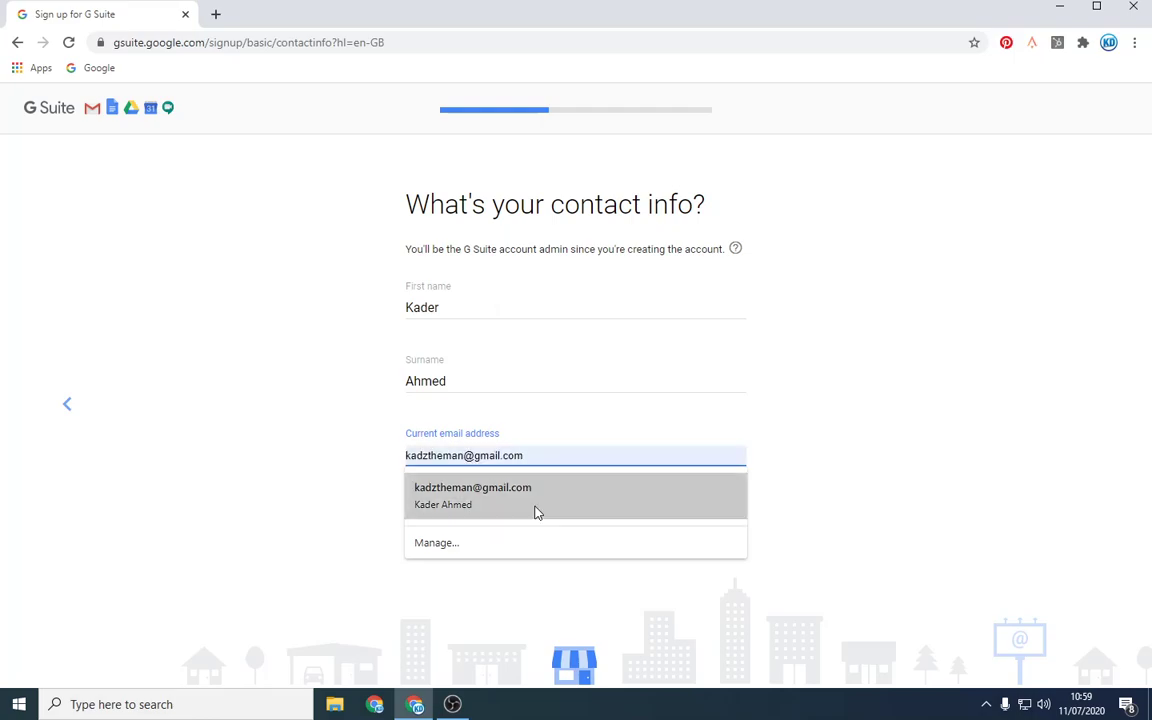
{"action": "left_click", "coordinate": [535, 512]}
{"action": "left_click", "coordinate": [440, 522]}
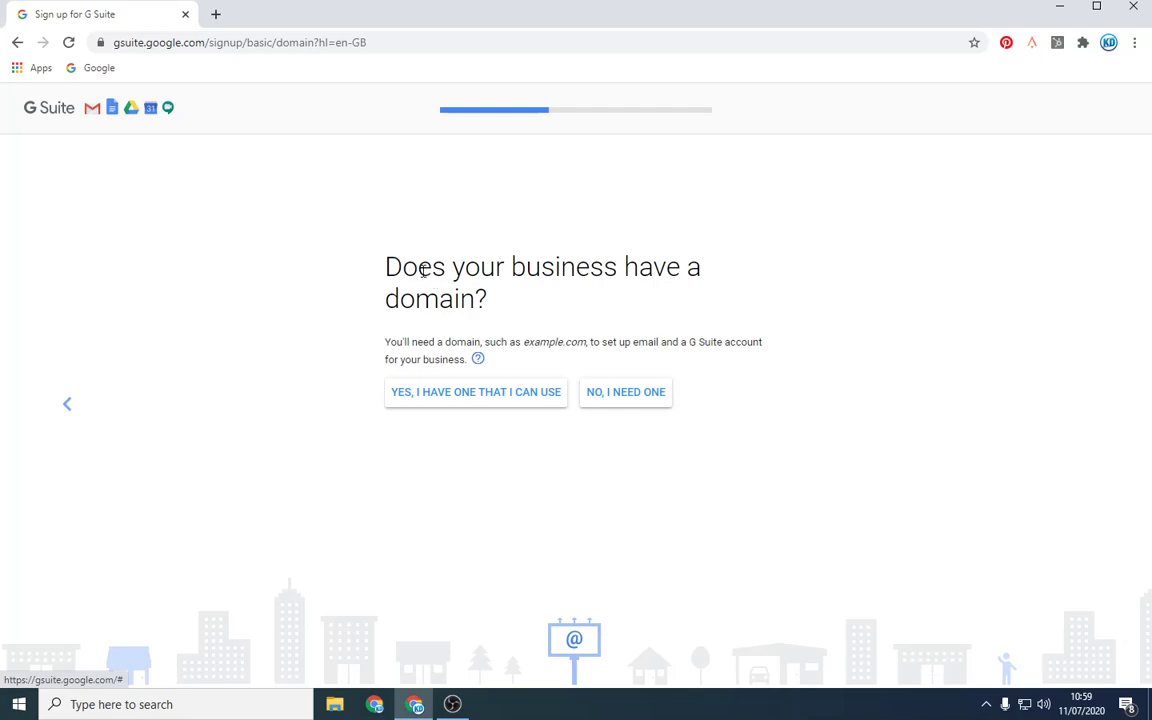
Step: Indicate the business already has a domain and enter nanozo.co.uk
{"action": "triple_click", "coordinate": [386, 257]}
{"action": "left_click", "coordinate": [540, 293]}
{"action": "triple_click", "coordinate": [386, 254]}
{"action": "left_click", "coordinate": [381, 252]}
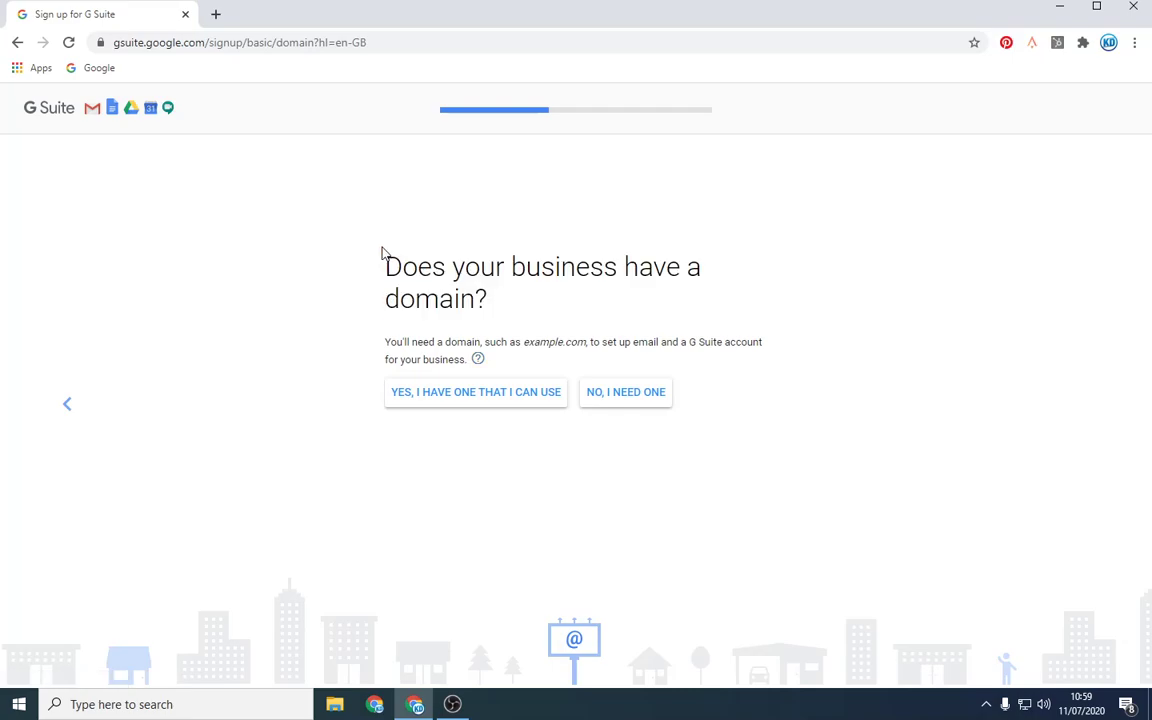
{"action": "left_click", "coordinate": [457, 394]}
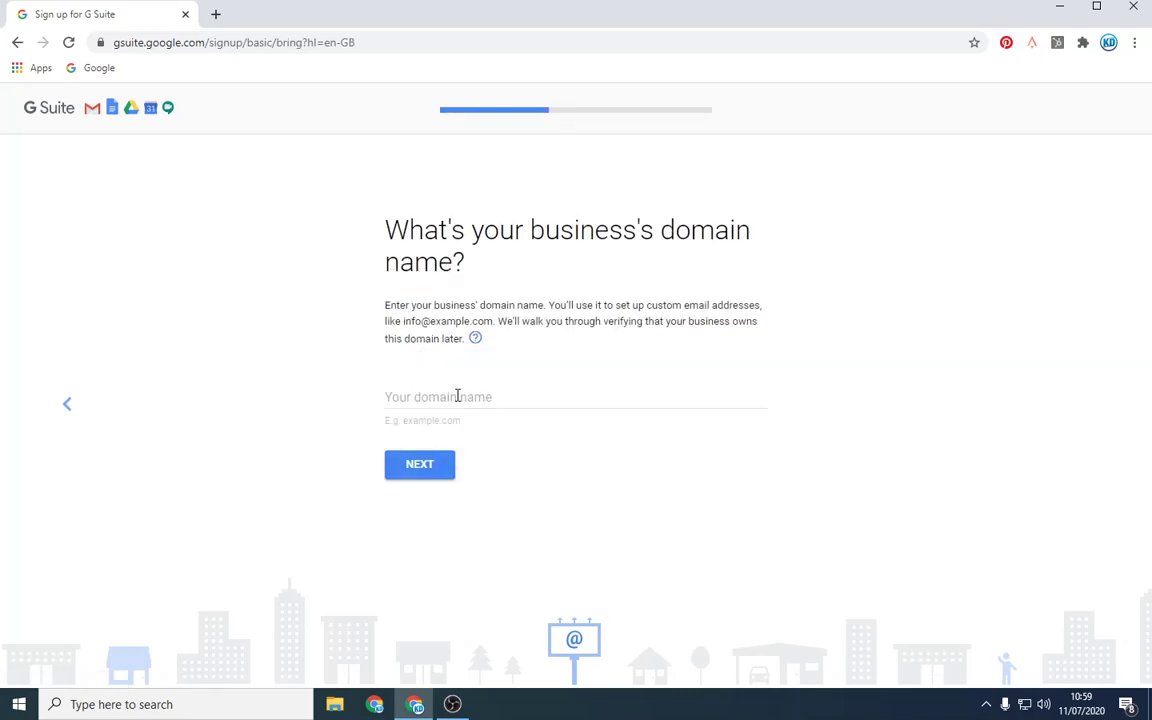
{"action": "type", "text": "nan"}
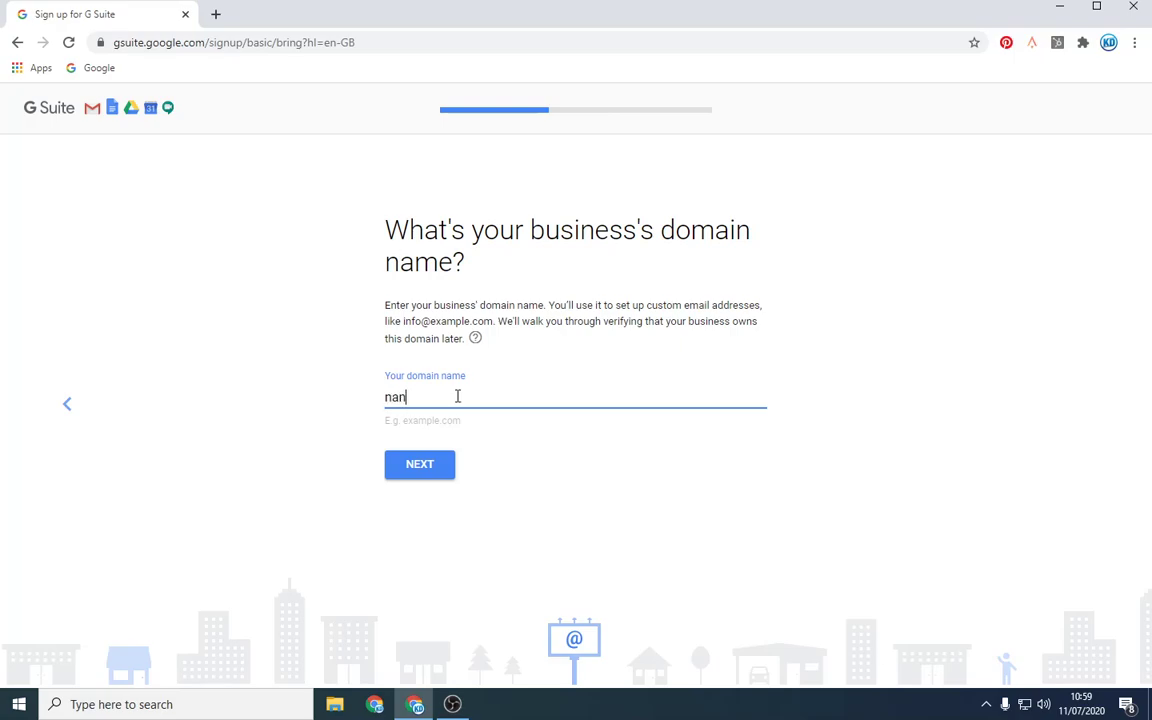
{"action": "type", "text": "ozo.co.uk"}
Step: Submit and confirm nanozo.co.uk, then decline the tips and offers emails
{"action": "left_click", "coordinate": [437, 467]}
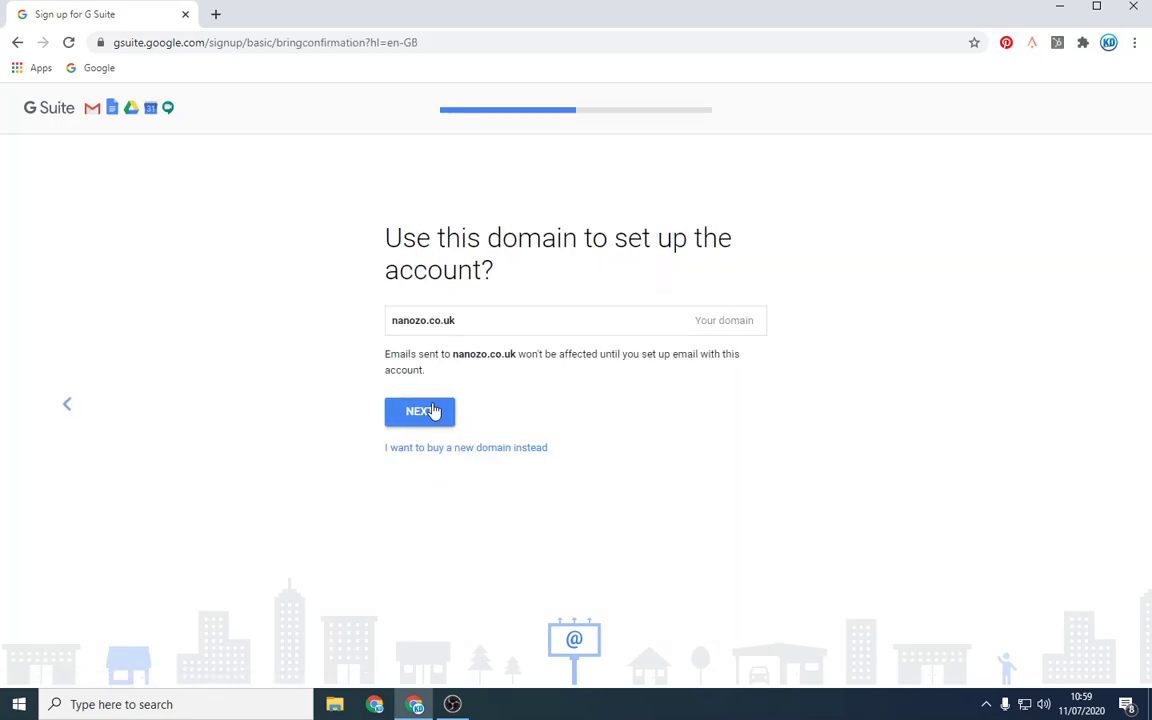
{"action": "left_click", "coordinate": [435, 415]}
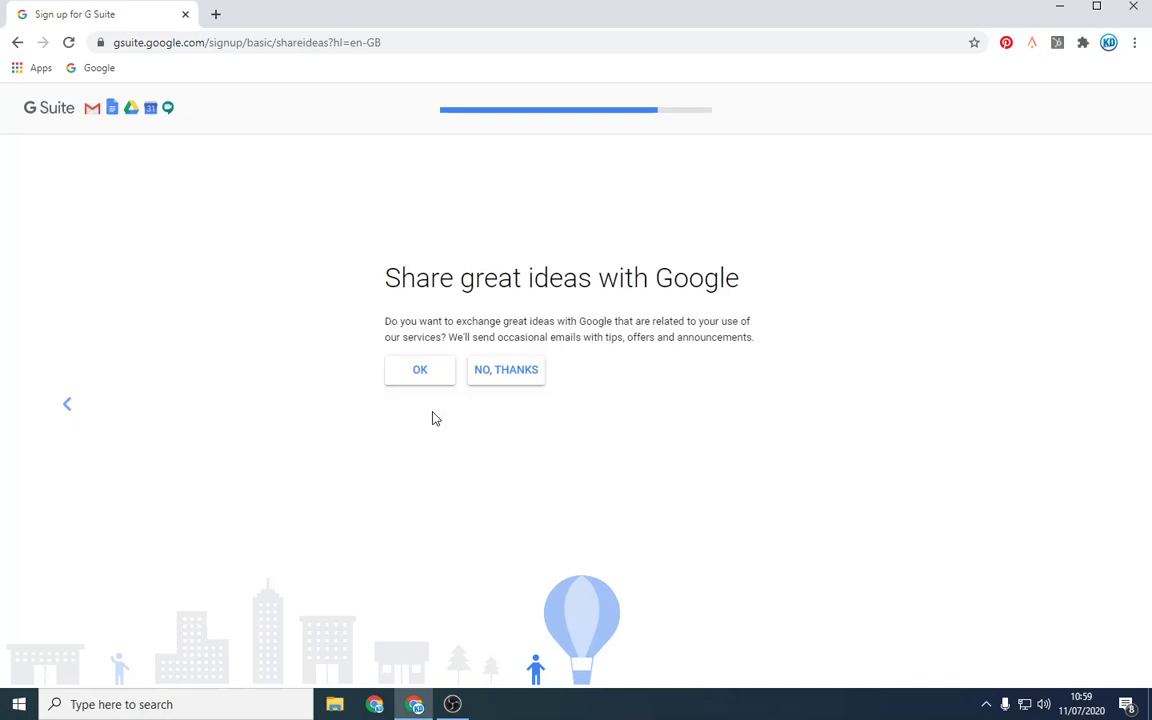
{"action": "left_click", "coordinate": [510, 369]}
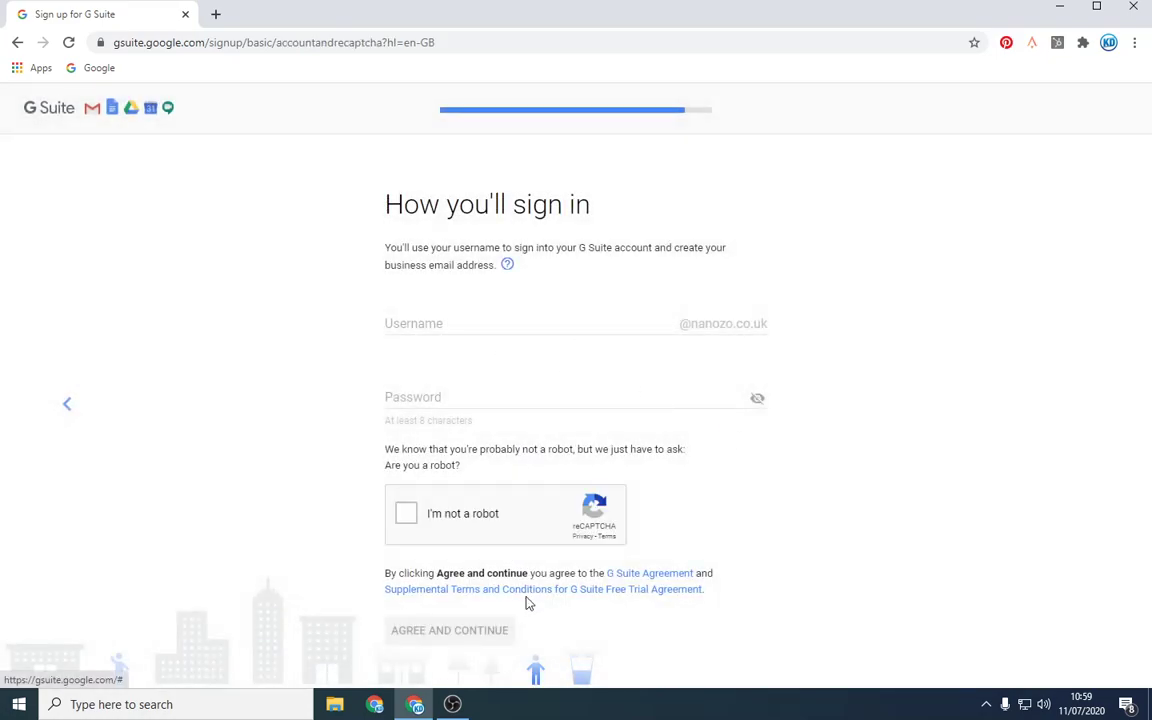
{"action": "left_click", "coordinate": [568, 322]}
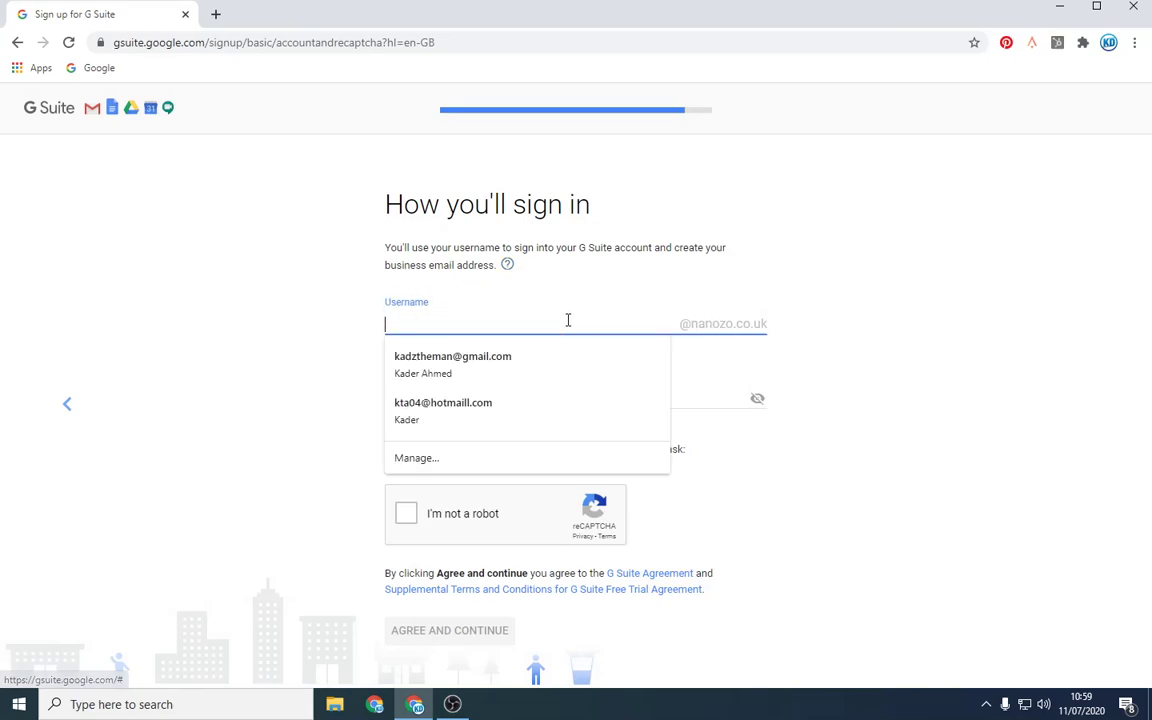
{"action": "left_click", "coordinate": [770, 299]}
{"action": "left_click", "coordinate": [480, 327]}
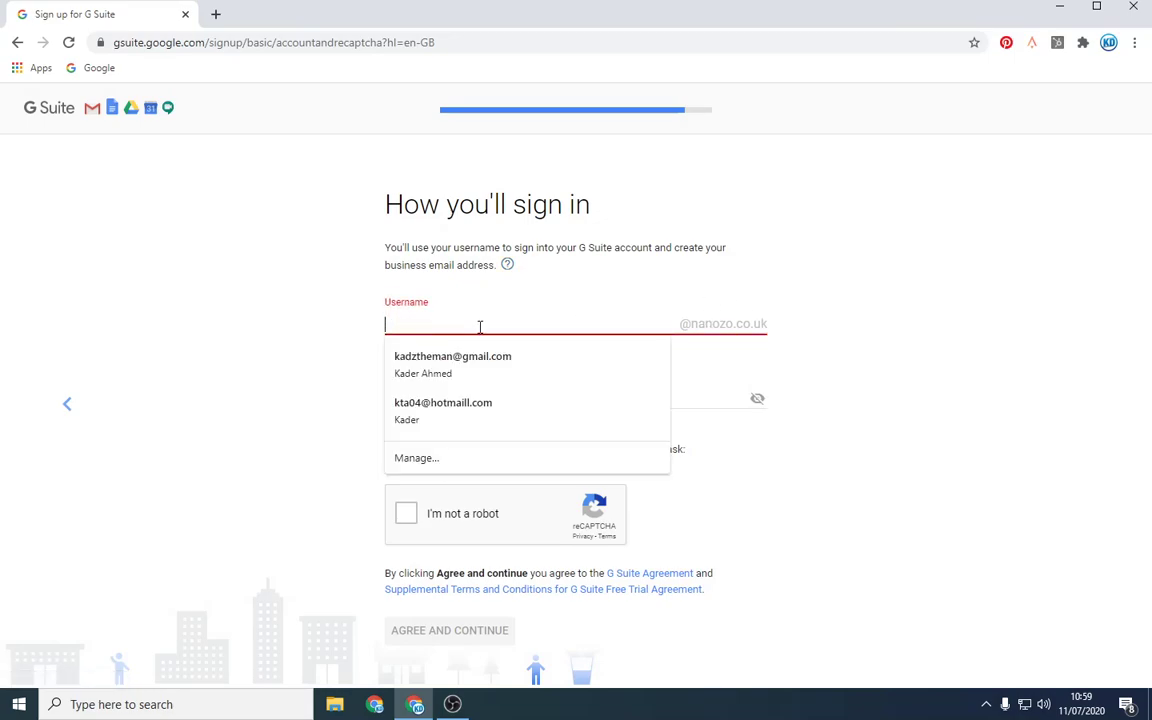
{"action": "type", "text": "Kader"}
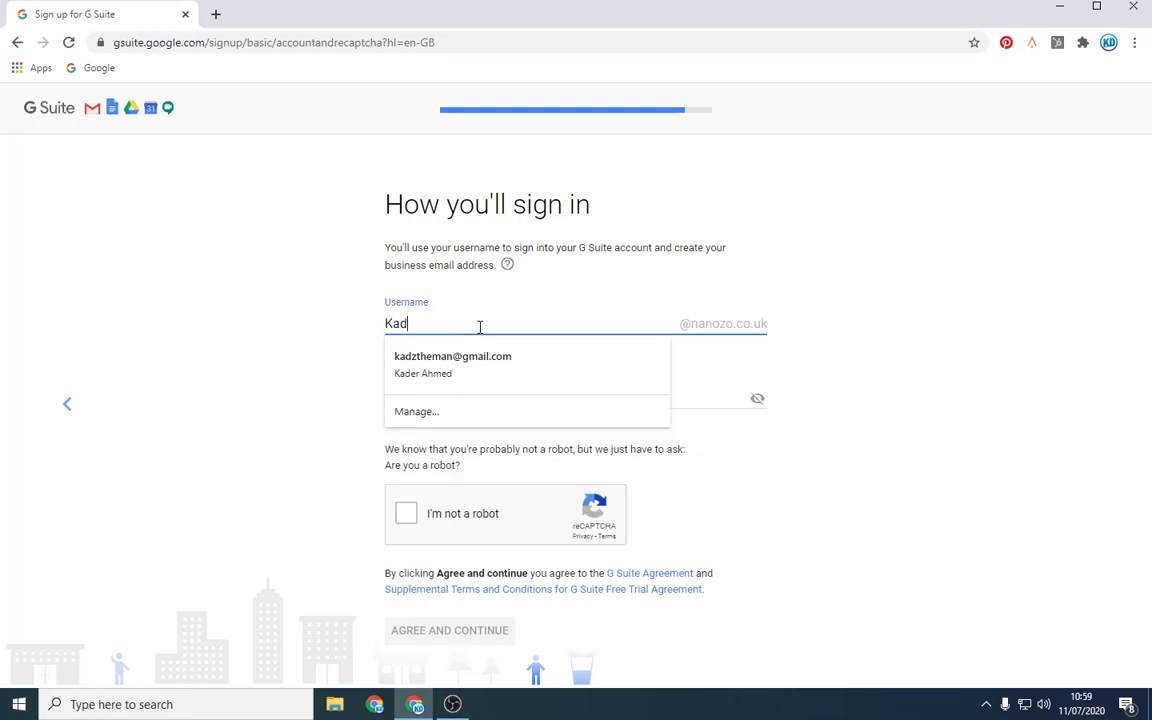
{"action": "left_click", "coordinate": [725, 239]}
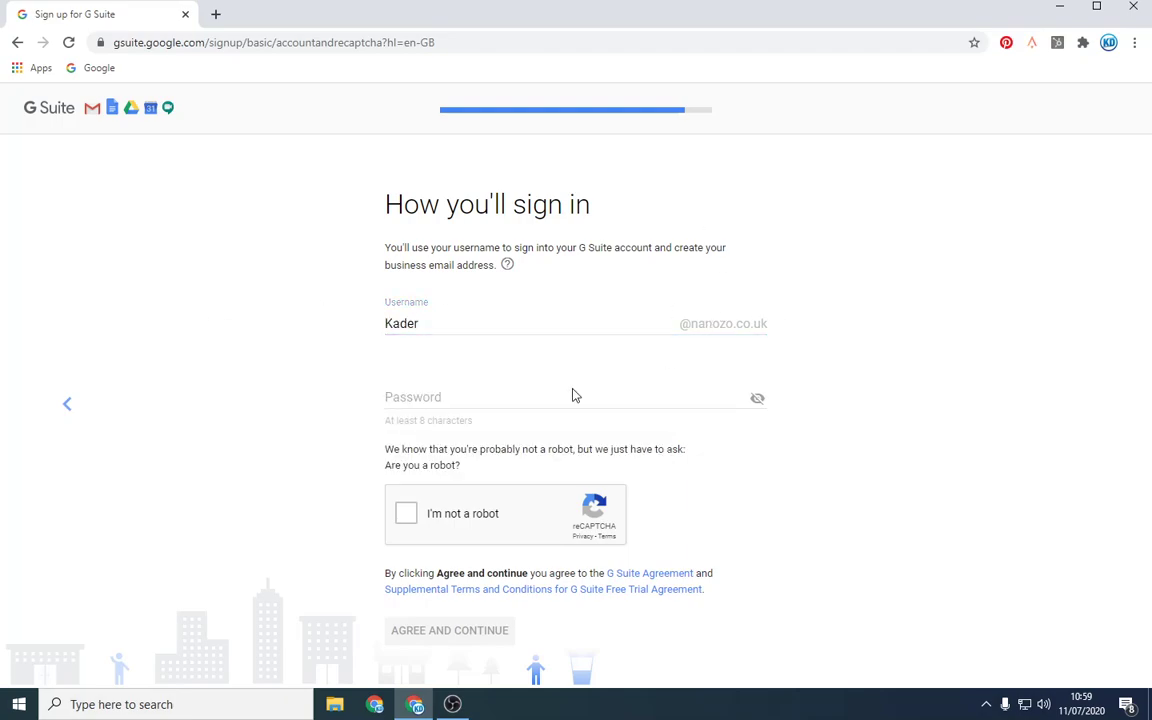